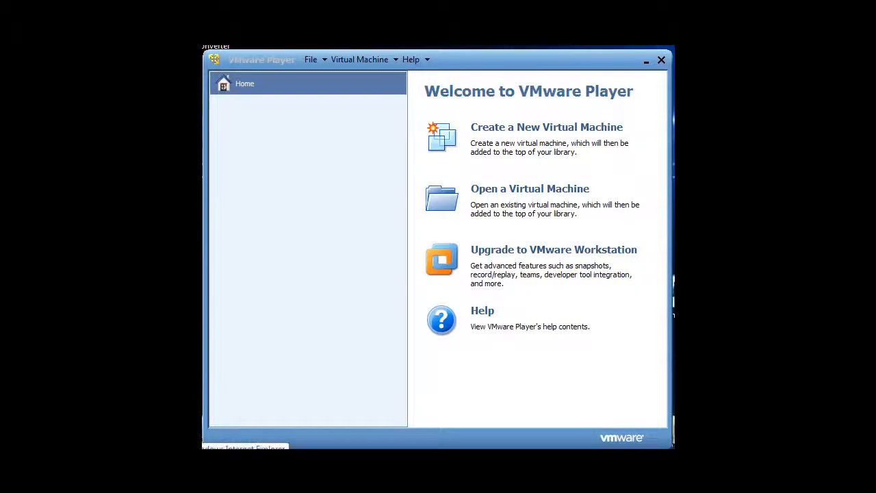
Start the New Virtual Machine wizard and choose to install from an installer disc image file
left_click(233, 462)
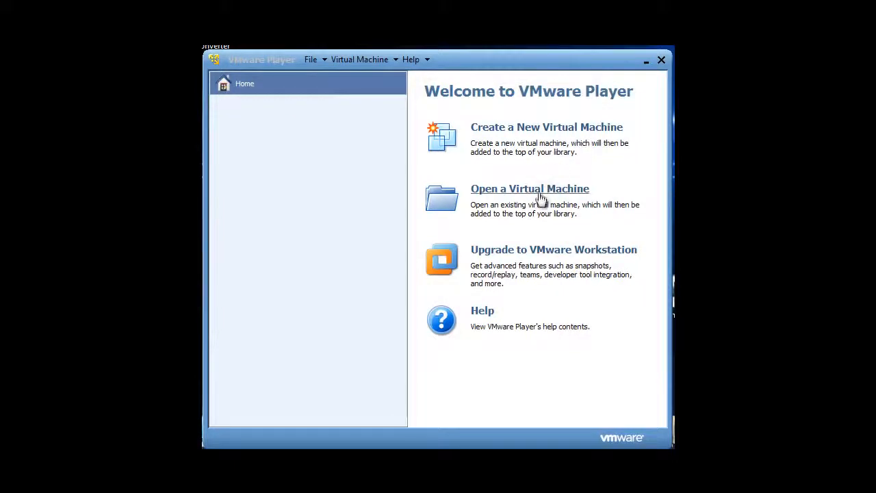
left_click(555, 131)
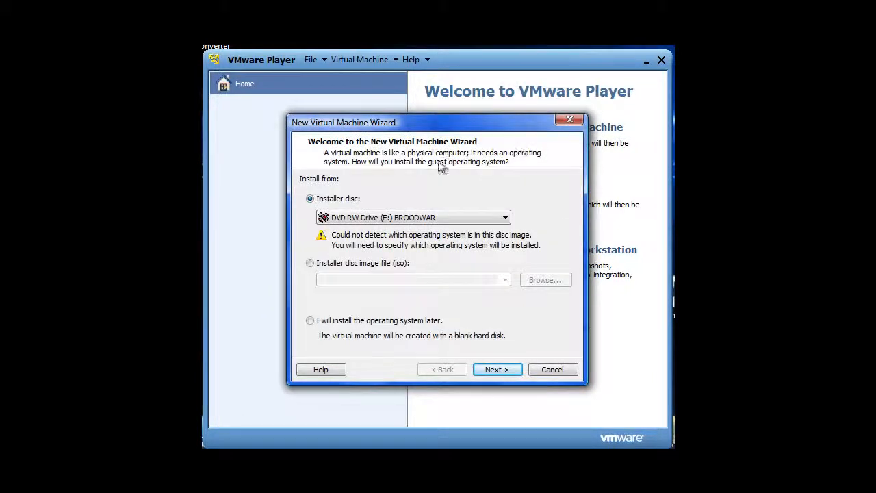
left_click(321, 265)
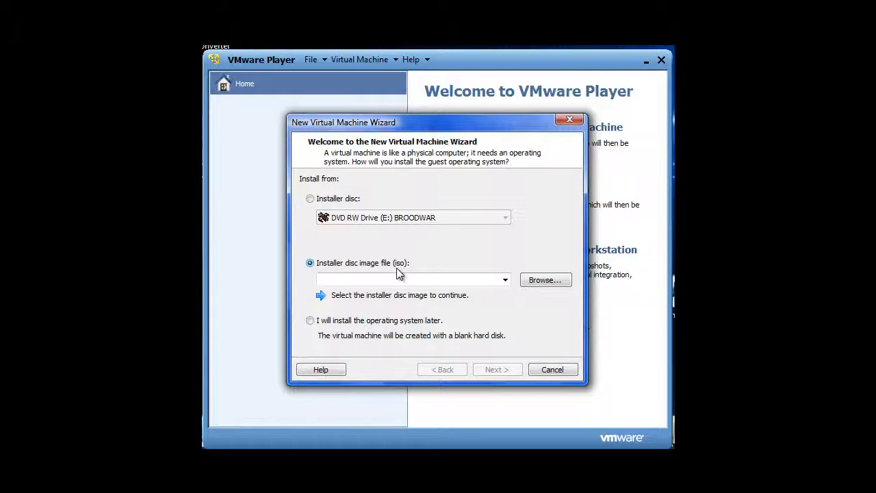
left_click(391, 326)
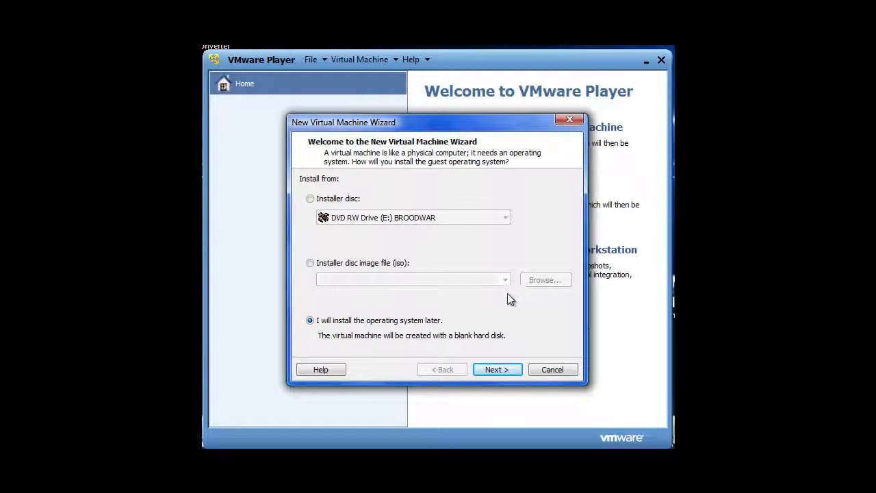
left_click(425, 266)
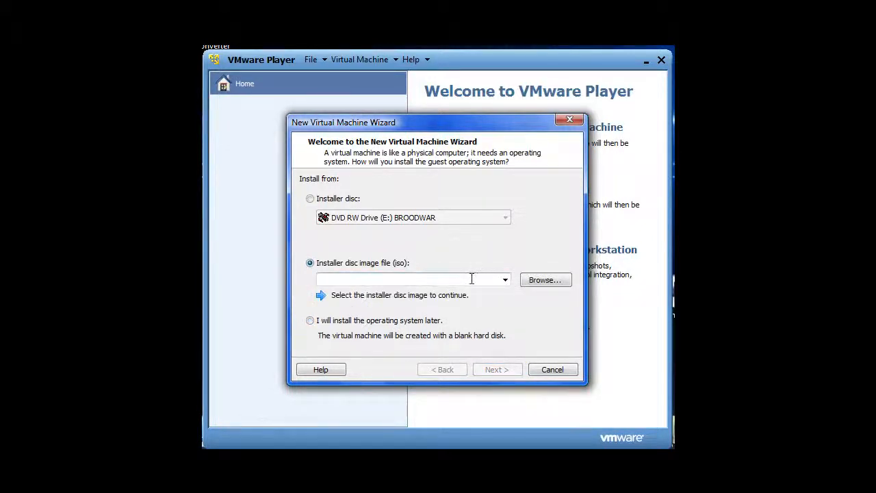
Browse to Elements (J:) and select the Windows XP Professional ISO as the installer image
left_click(533, 282)
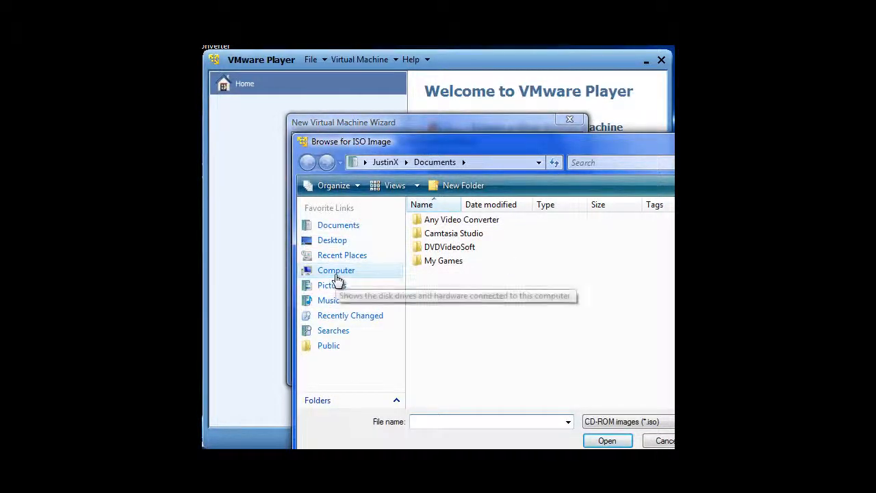
left_click_drag(387, 143, 364, 125)
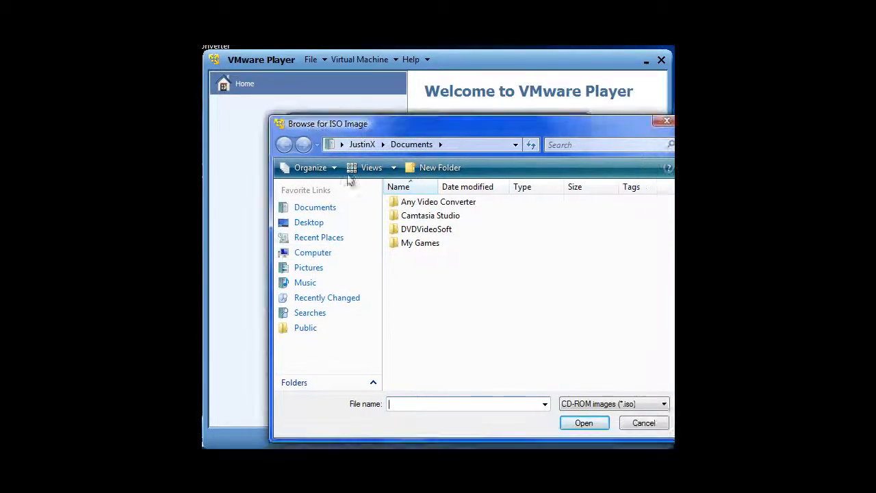
left_click(320, 259)
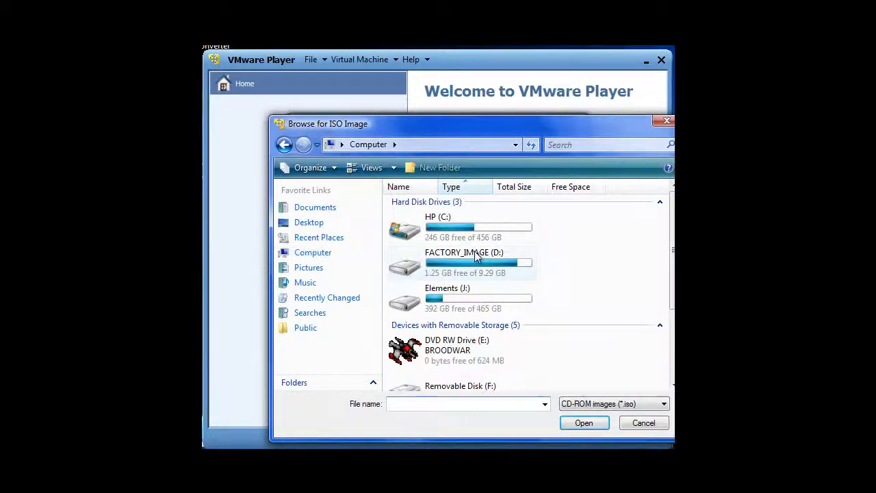
double_click(441, 294)
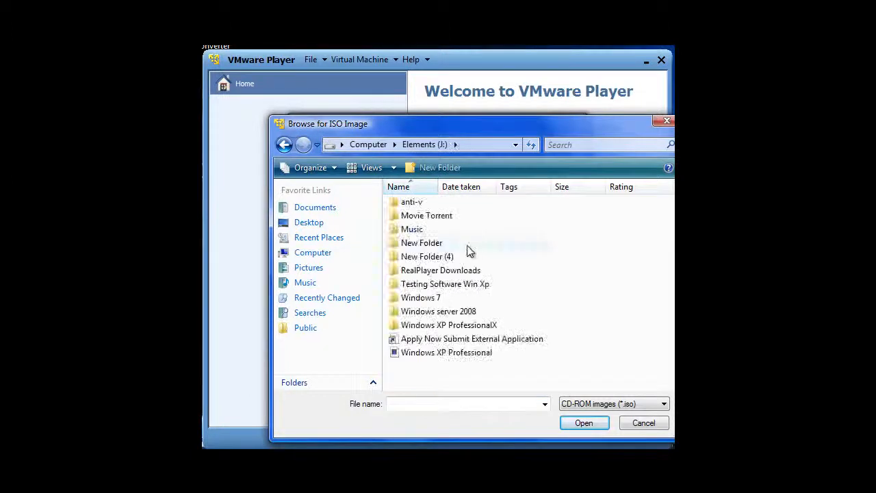
left_click(424, 354)
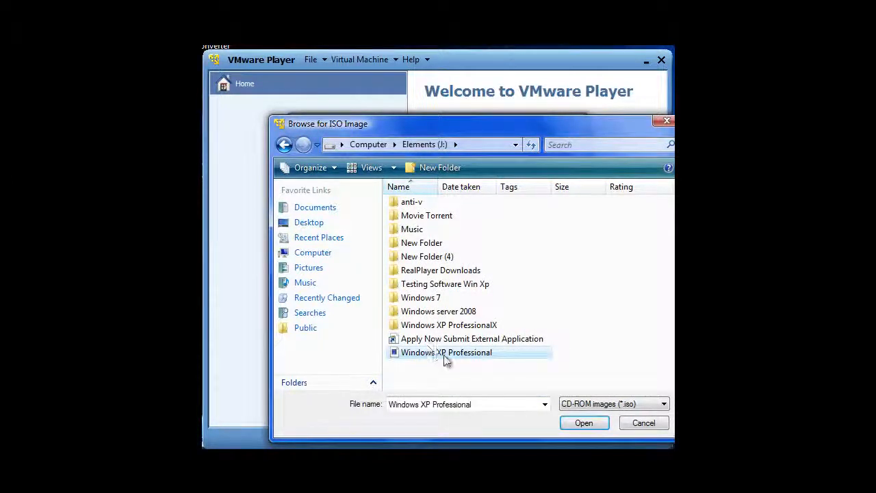
double_click(444, 354)
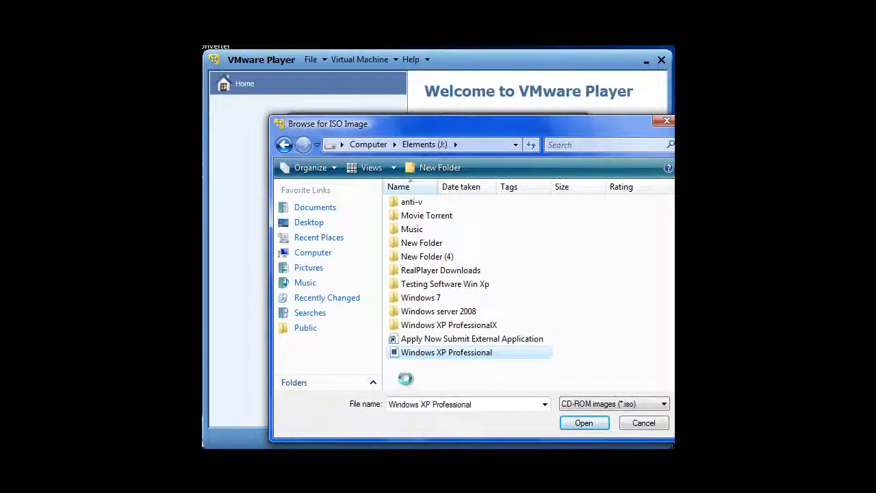
left_click(408, 377)
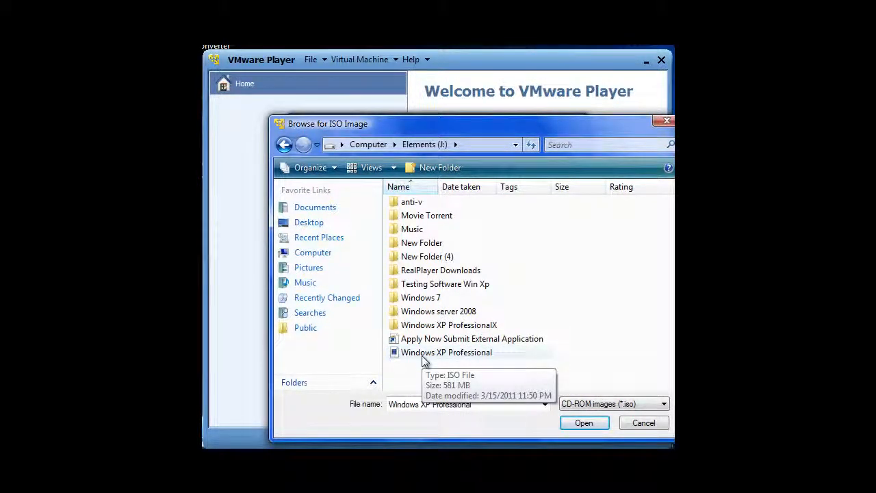
left_click(590, 420)
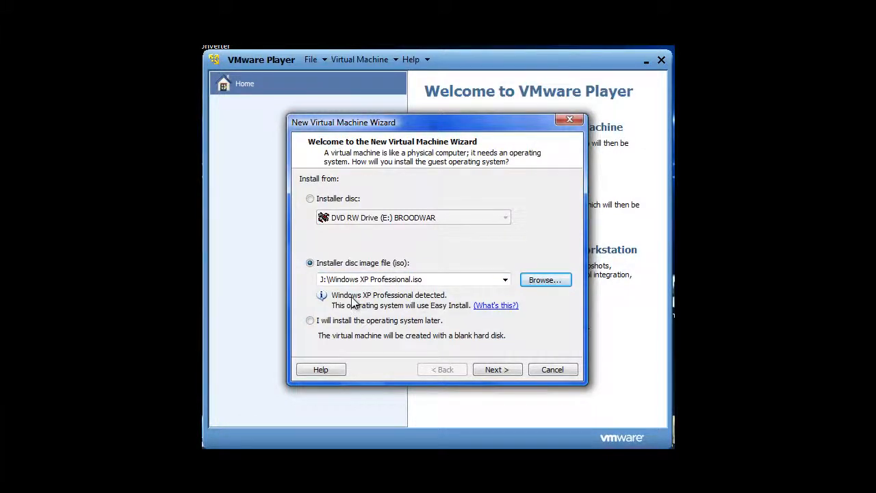
Continue past the Easy Install information, leaving the Windows product key blank and confirming to proceed
left_click(489, 371)
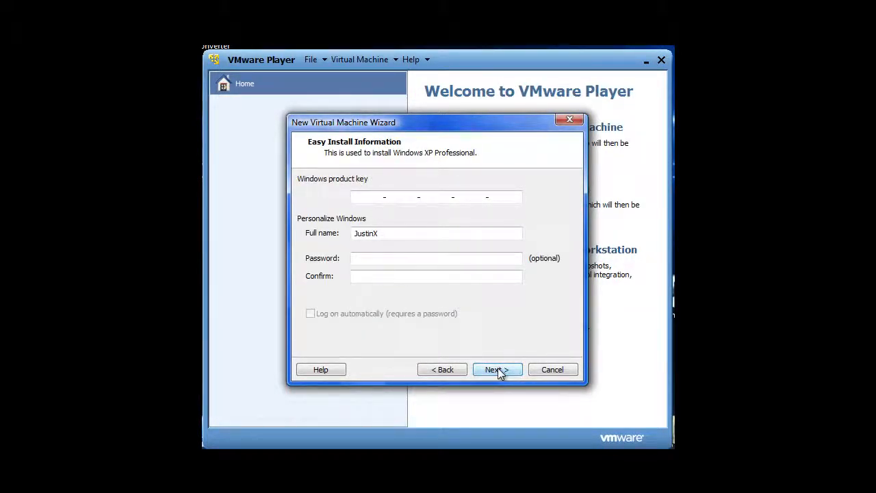
left_click(497, 370)
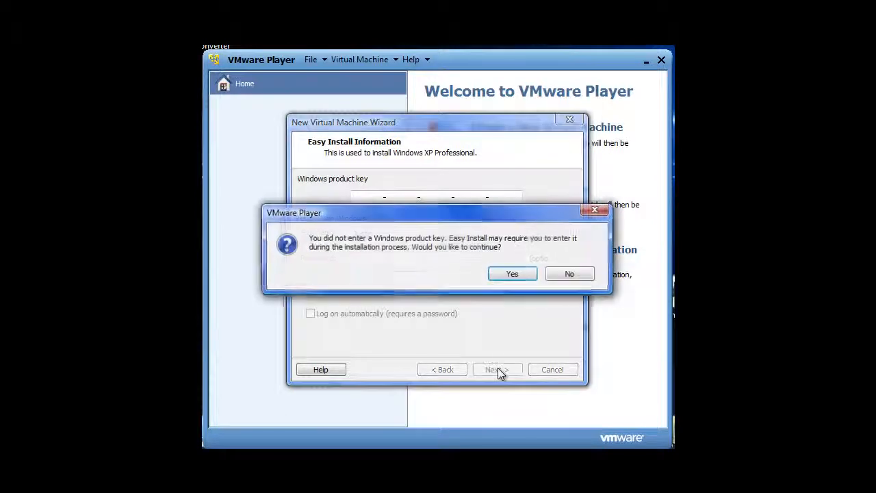
left_click(527, 275)
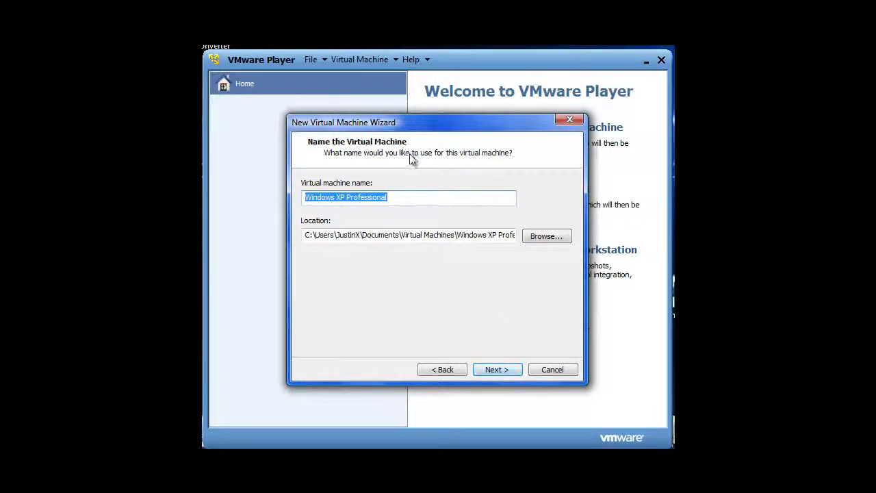
Rename the virtual machine to Windows XP Pro and continue
left_click_drag(394, 198, 359, 200)
key("BackSpace")
key("BackSpace")
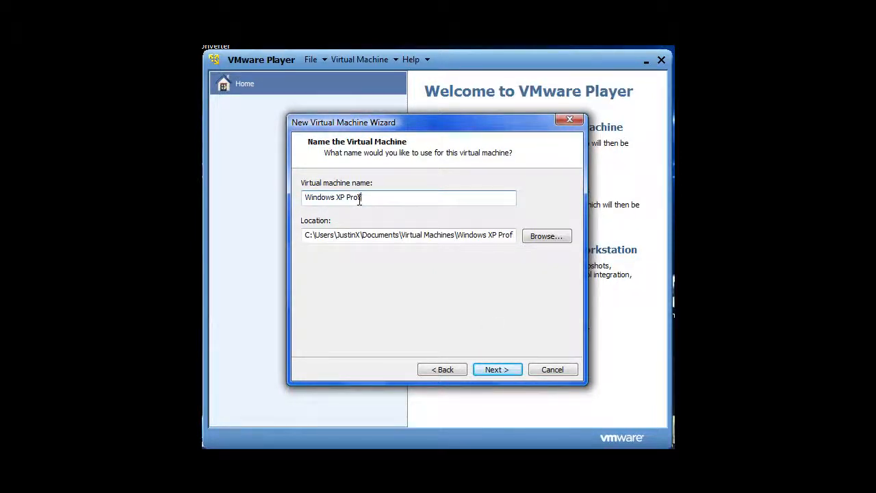
left_click(494, 370)
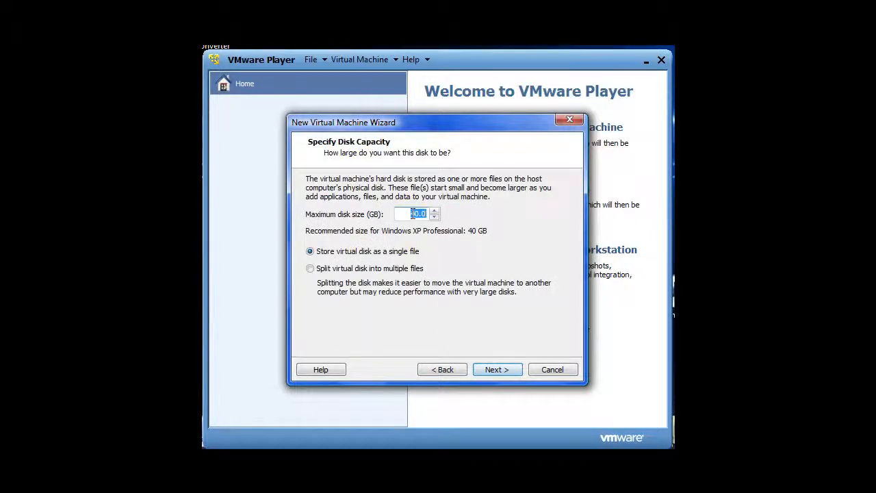
Set the maximum disk size to 50 GB and continue
left_click(414, 214)
key("BackSpace")
left_click(500, 369)
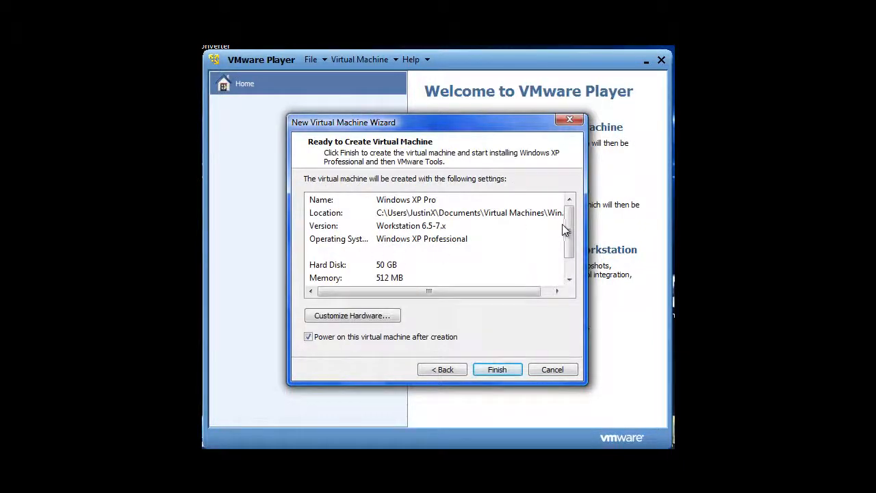
Customize the hardware to give the virtual machine 1024 MB of memory
mouse_move(567, 226)
left_mouse_down()
mouse_move(566, 247)
mouse_move(567, 224)
left_mouse_up()
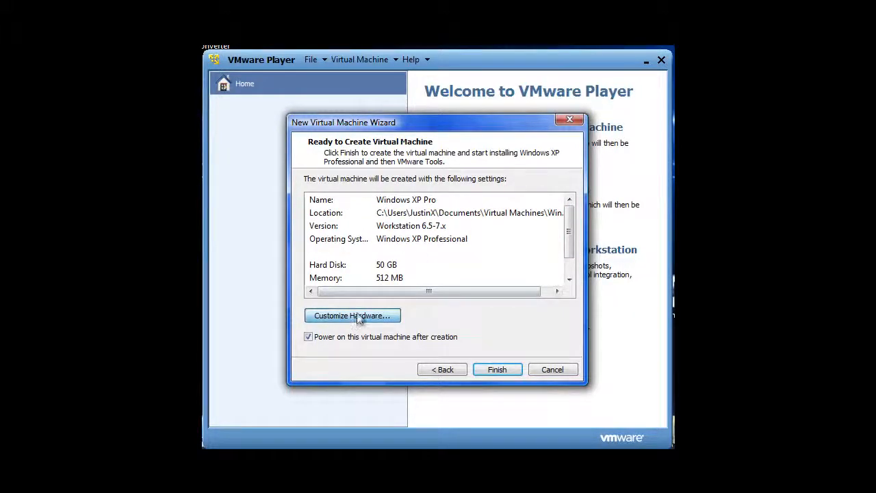
left_click(358, 316)
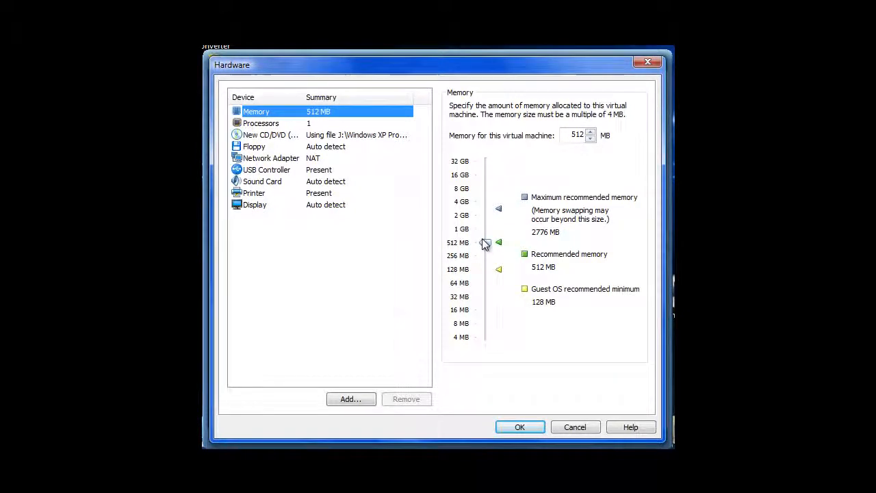
left_click_drag(485, 245, 485, 231)
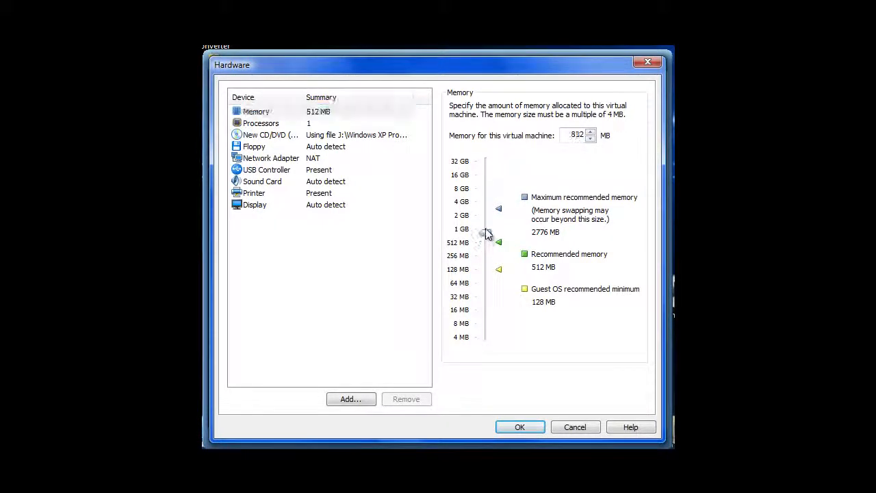
left_click(522, 430)
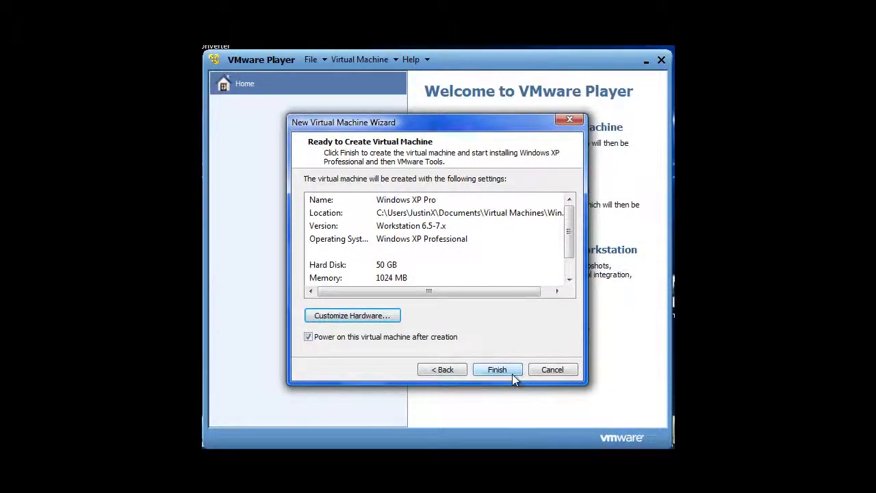
Finish creating the virtual machine and postpone the VMware Tools download
left_click(512, 374)
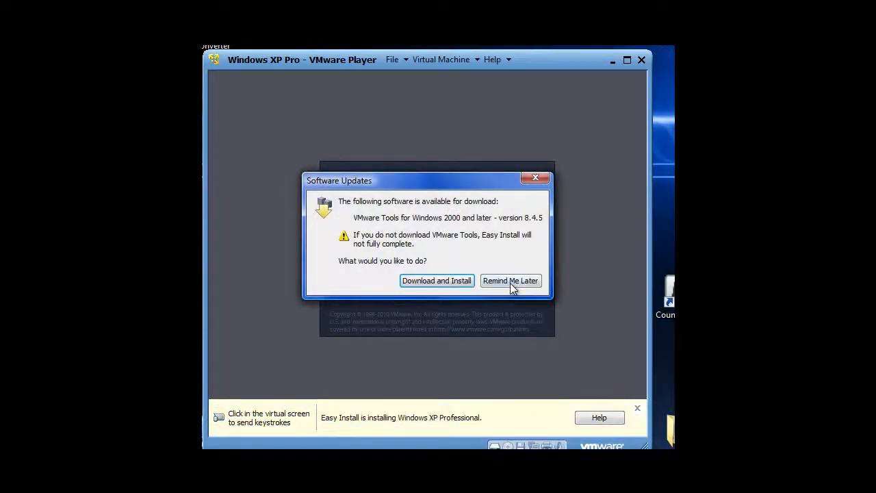
left_click(511, 283)
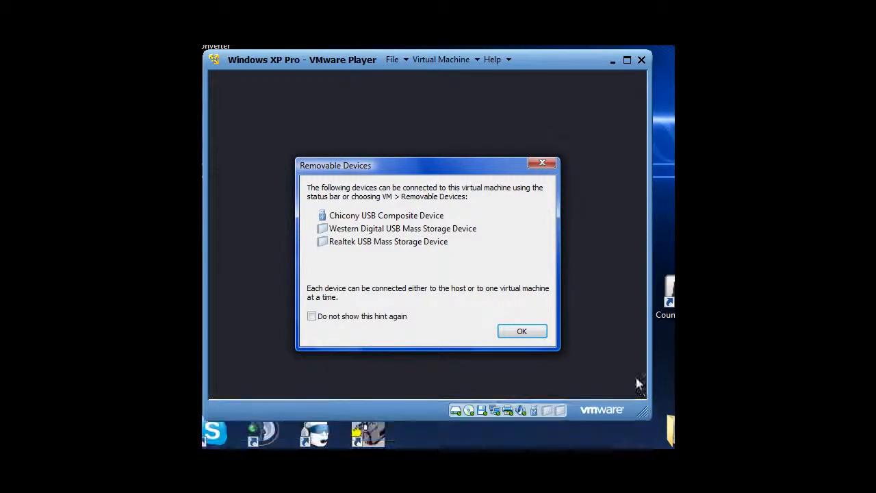
Dismiss the removable devices hint with the option not to show it again
left_click(414, 317)
left_click(521, 332)
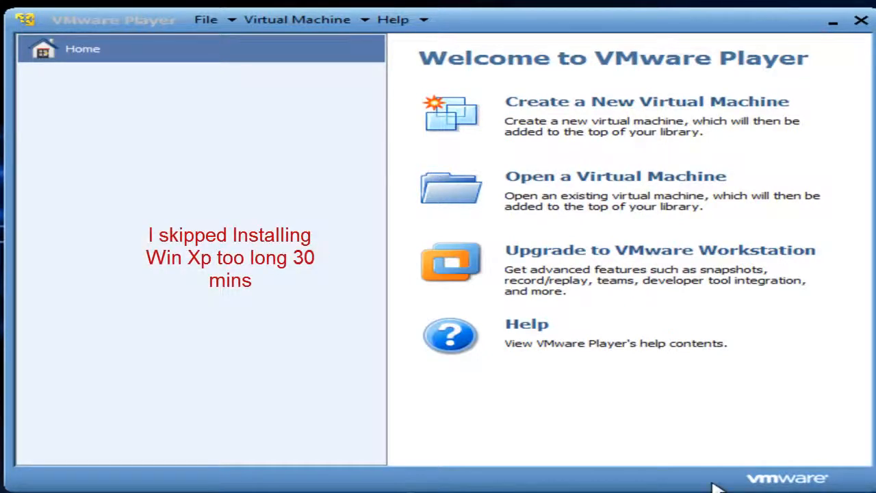
Open the existing Windows XP ProfessionalX virtual machine from its folder on Elements (J:)
left_click(674, 179)
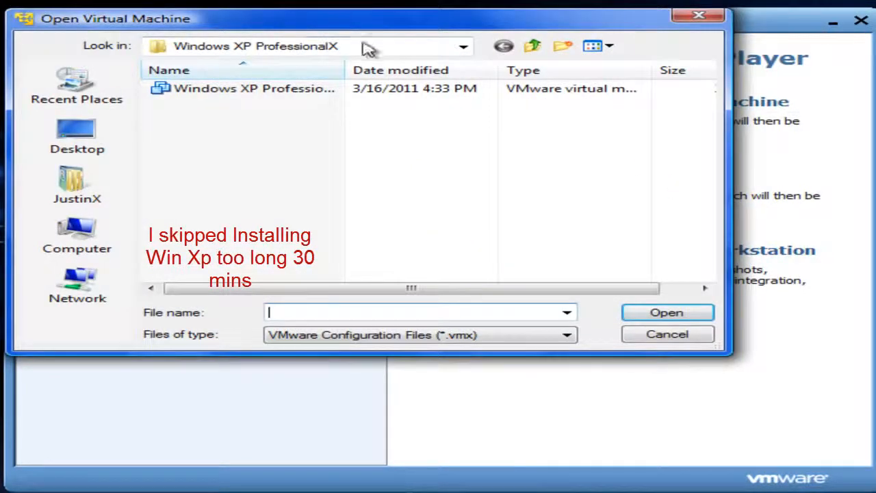
left_click(533, 46)
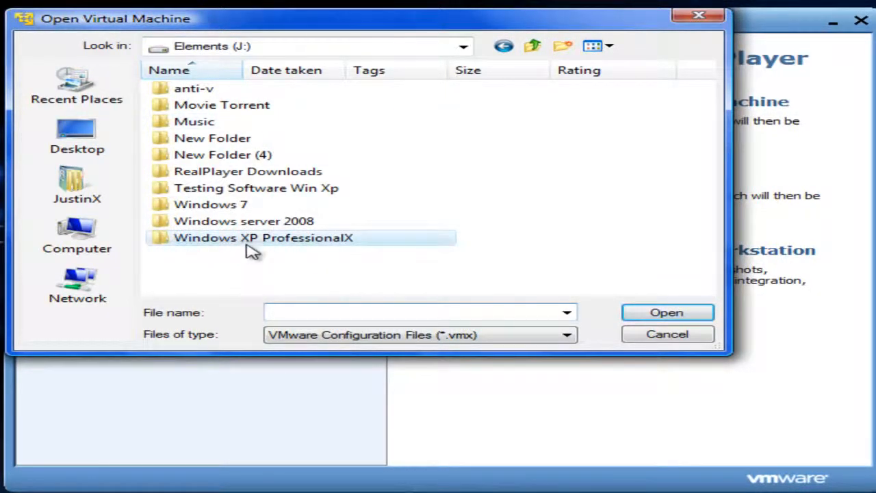
left_click(663, 313)
left_click(265, 91)
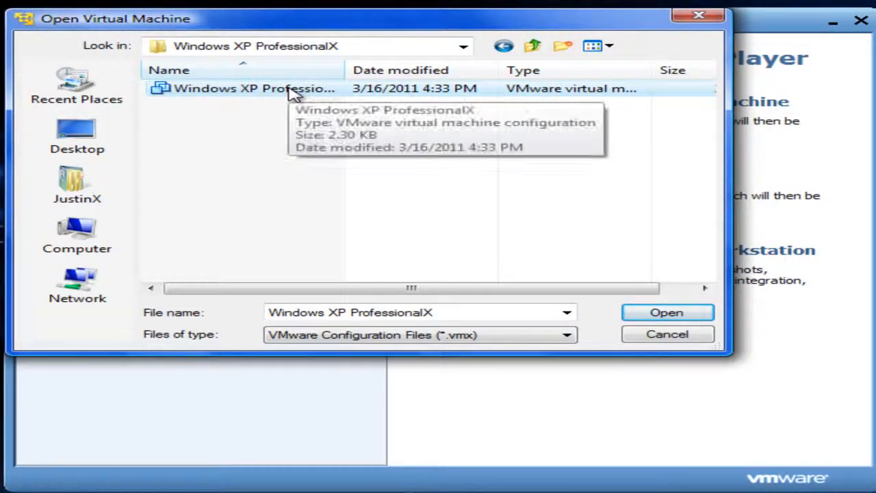
left_click(657, 316)
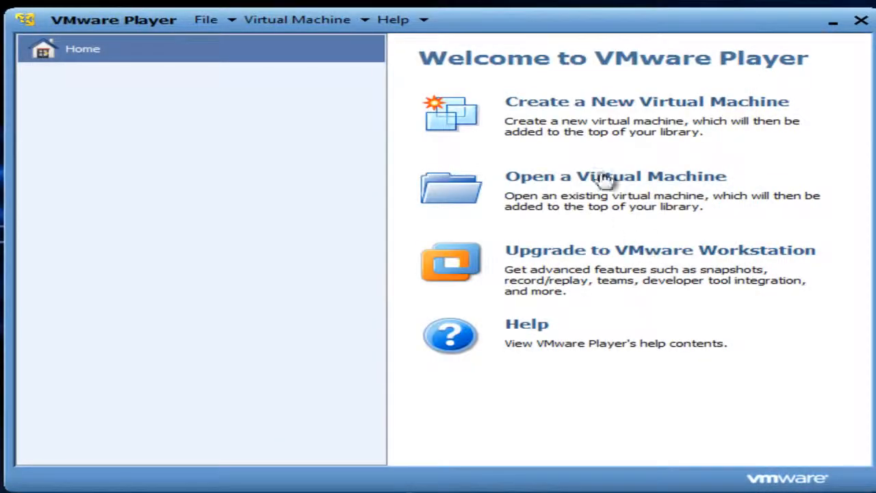
Power on the Windows XP ProfessionalX virtual machine, accepting the floppy device prompt and postponing VMware Tools
left_click(158, 74)
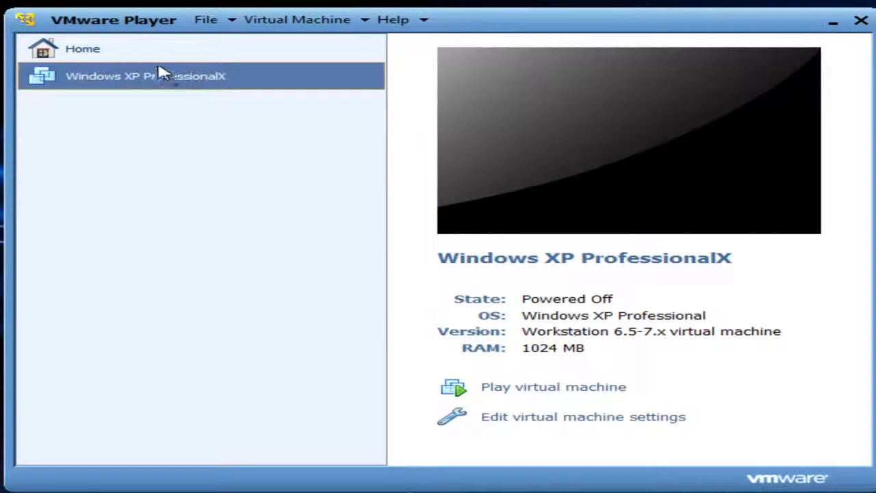
left_click(554, 396)
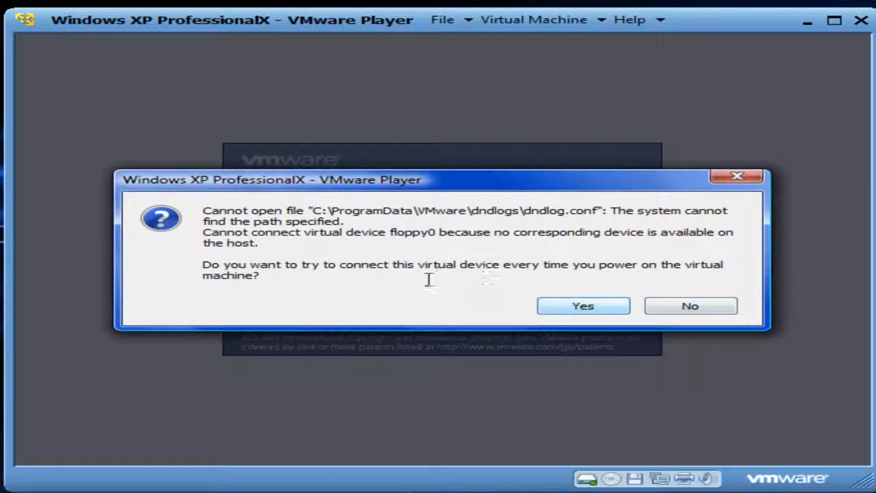
left_click(563, 313)
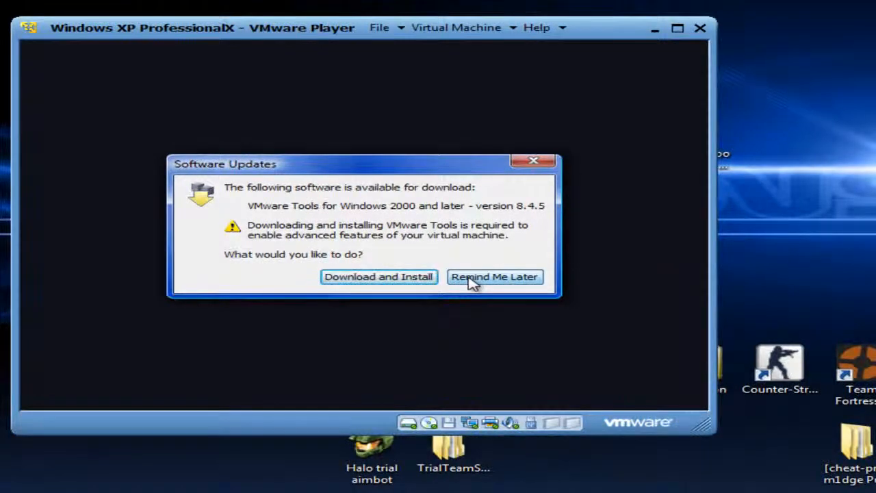
left_click(472, 282)
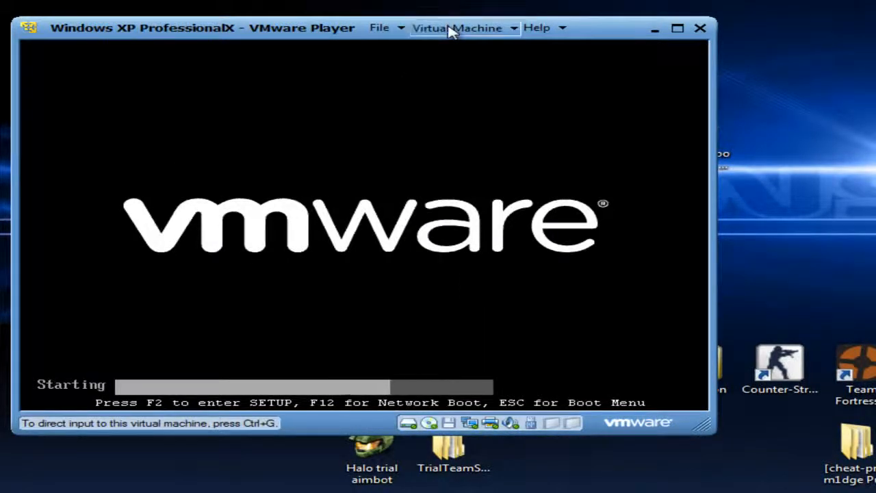
Open the virtual machine settings to review its hardware, then close them
left_click(451, 29)
left_click(444, 48)
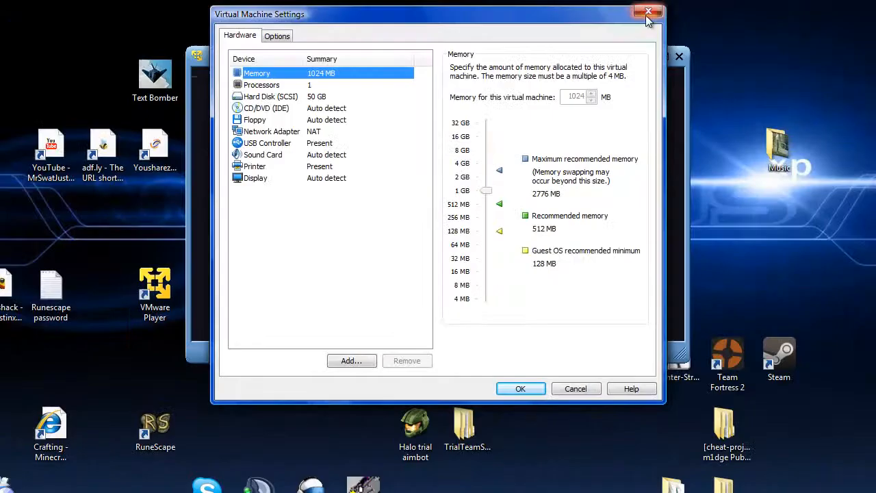
left_click(649, 17)
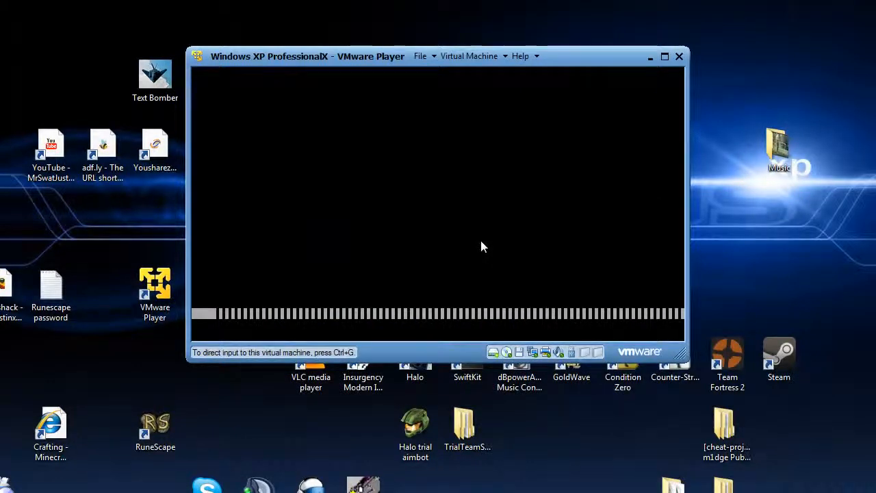